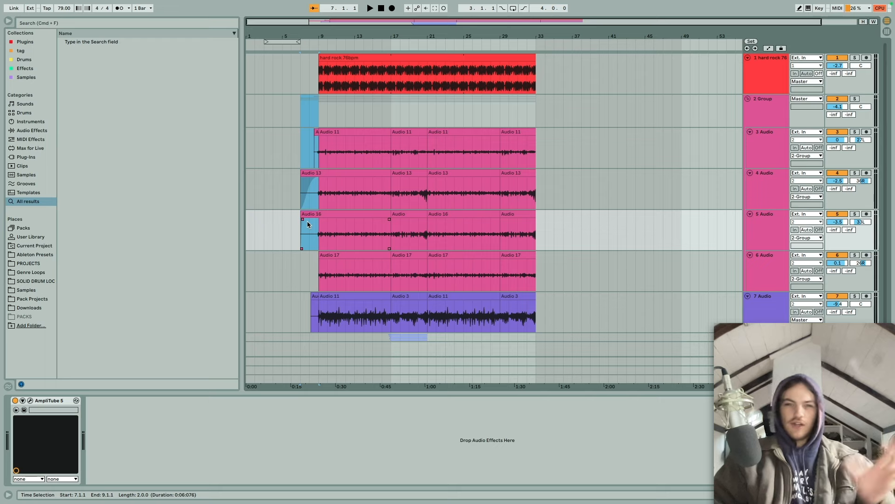
Step: Solo the guitar group track and play the arrangement from bar 7 up to about bar 9
left_click(855, 98)
left_click_drag(313, 36, 468, 64)
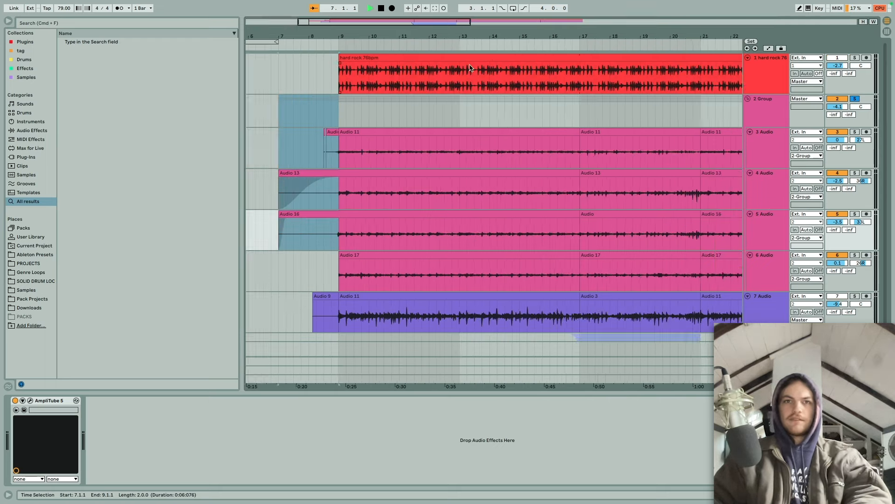
key("space")
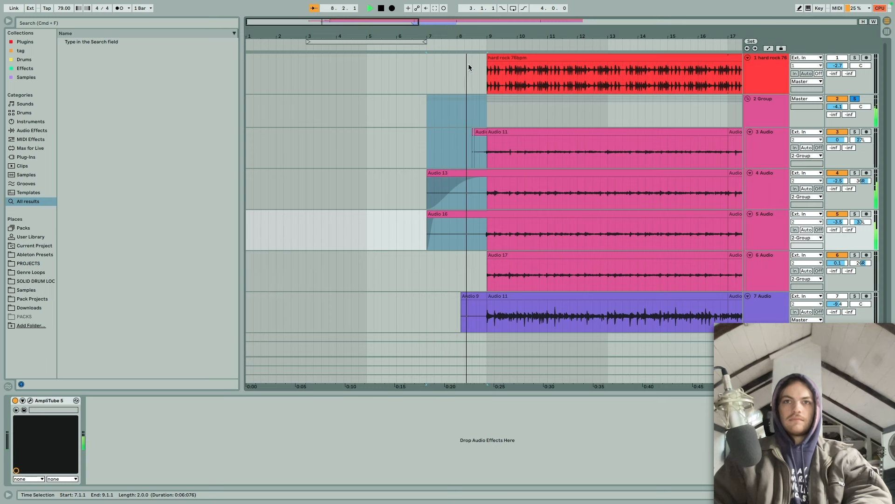
key("space")
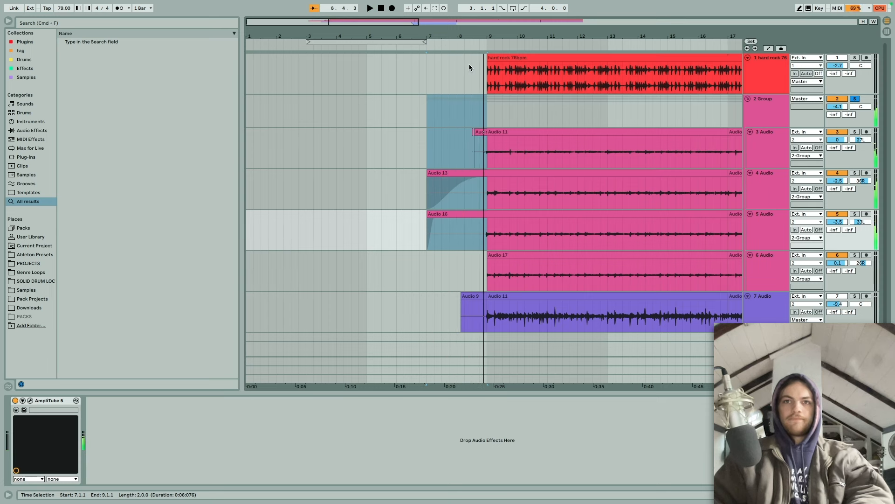
left_click_drag(479, 37, 354, 12)
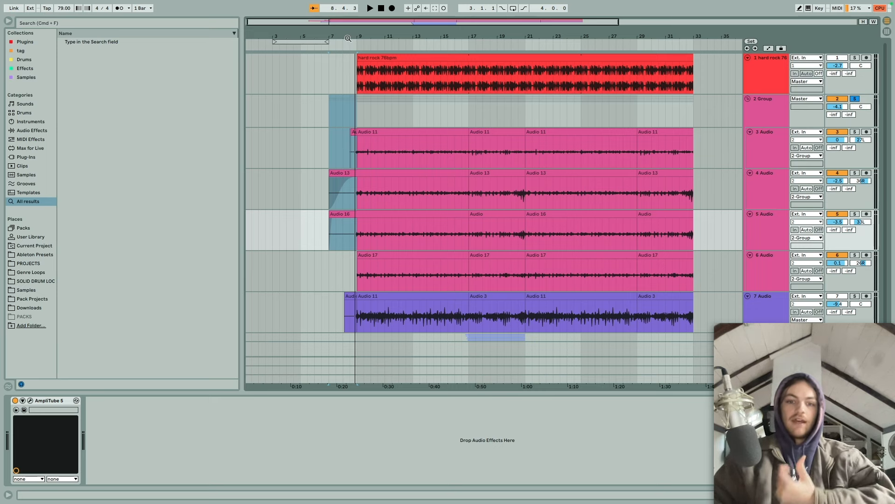
Step: Solo the 3 Audio track and set the insert marker in its clip at 9.3.1 to show its effects
left_click(354, 117)
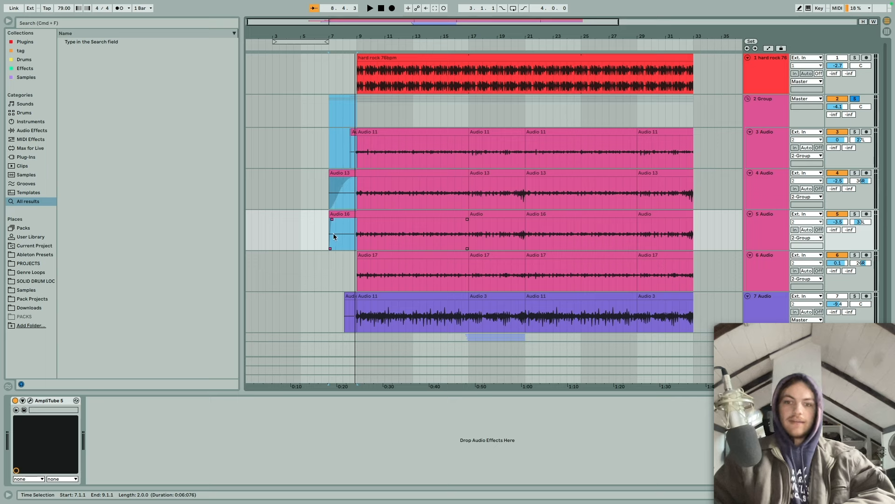
left_click(387, 270)
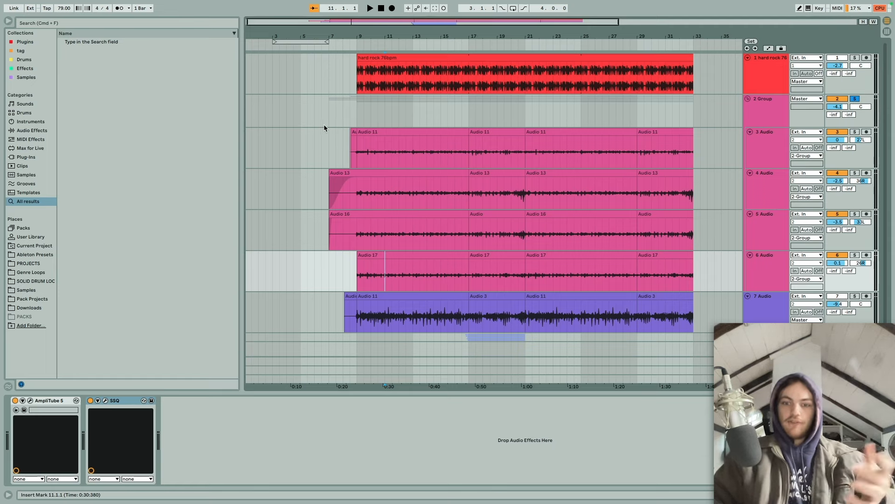
left_click(360, 110)
left_click(364, 145)
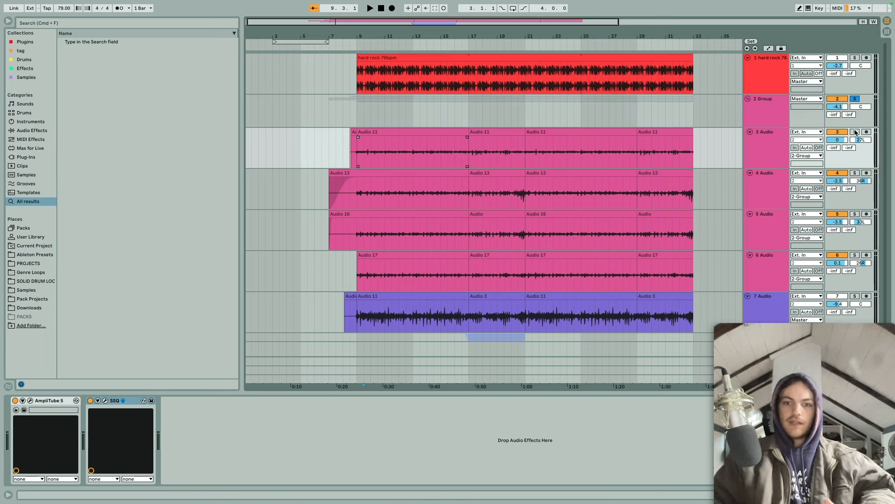
left_click(856, 132)
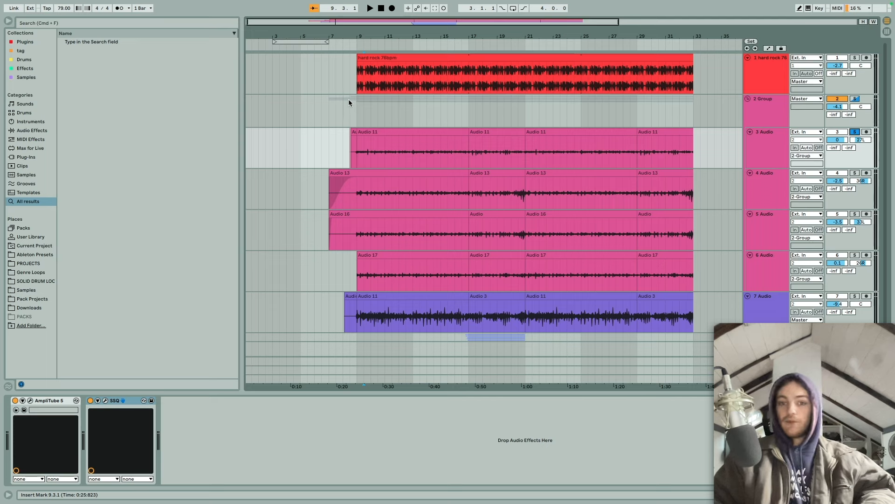
left_click(356, 111)
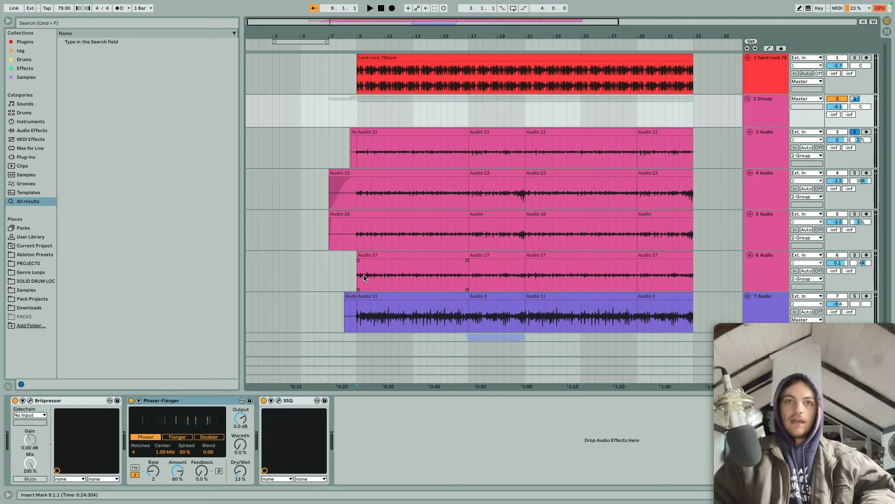
left_click(364, 162)
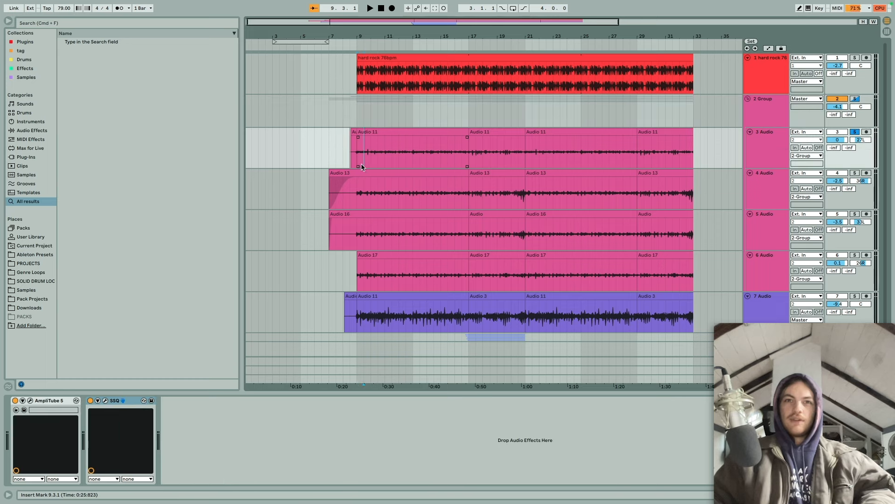
Step: Examine the AmpliTube 5 pedal and amp head and the SSQ equalizer settings on the 3 Audio track
left_click(31, 401)
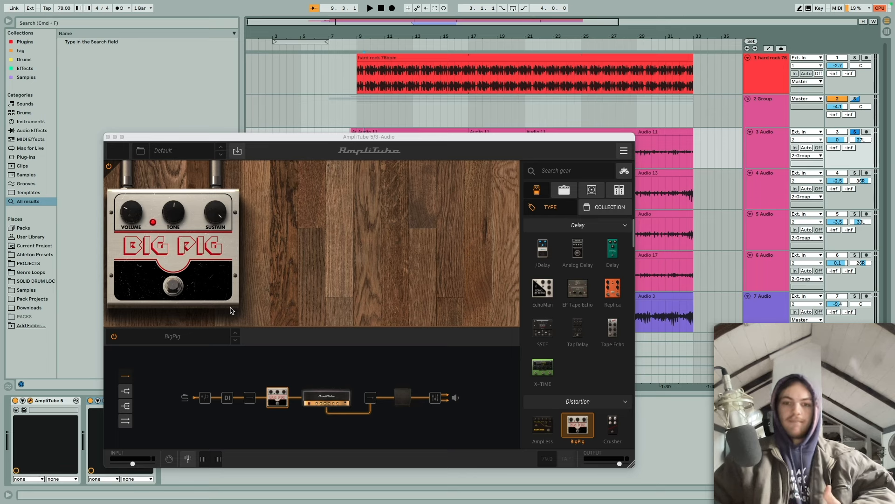
left_click(338, 398)
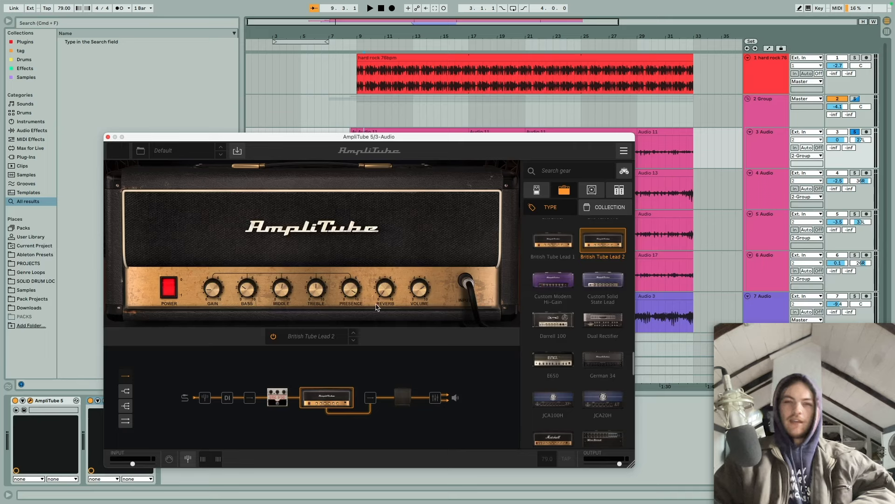
left_click(109, 137)
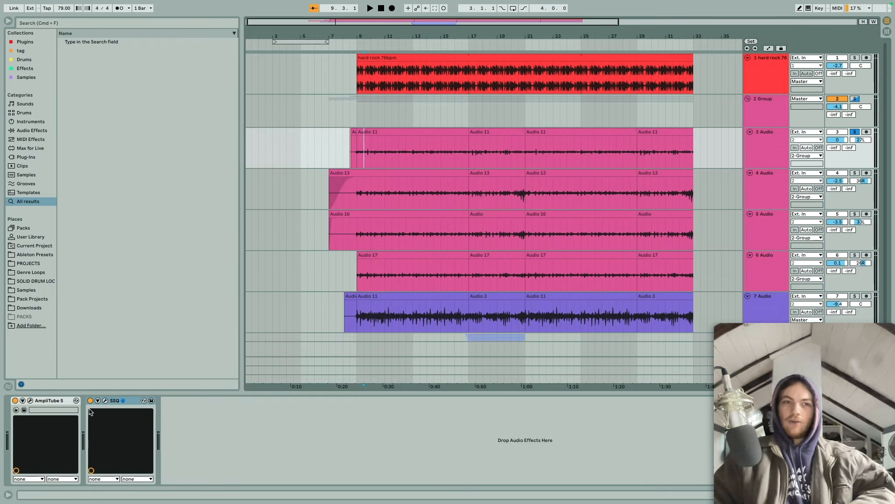
left_click(106, 400)
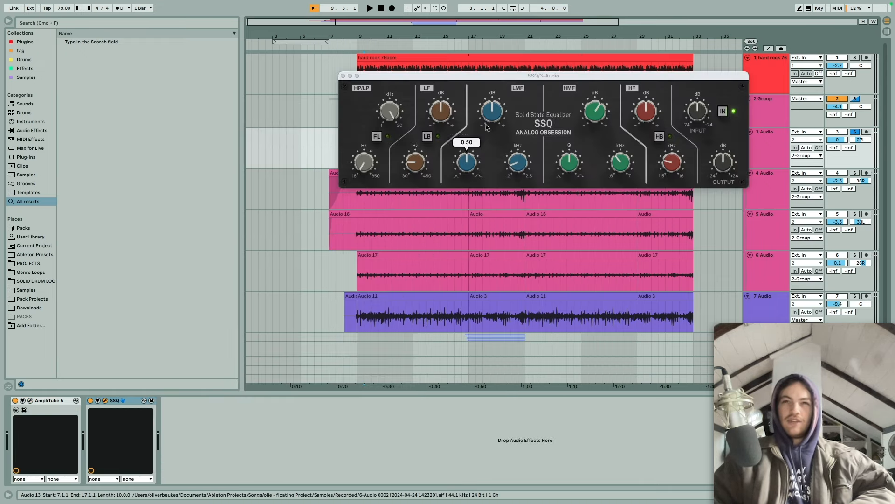
left_click(343, 75)
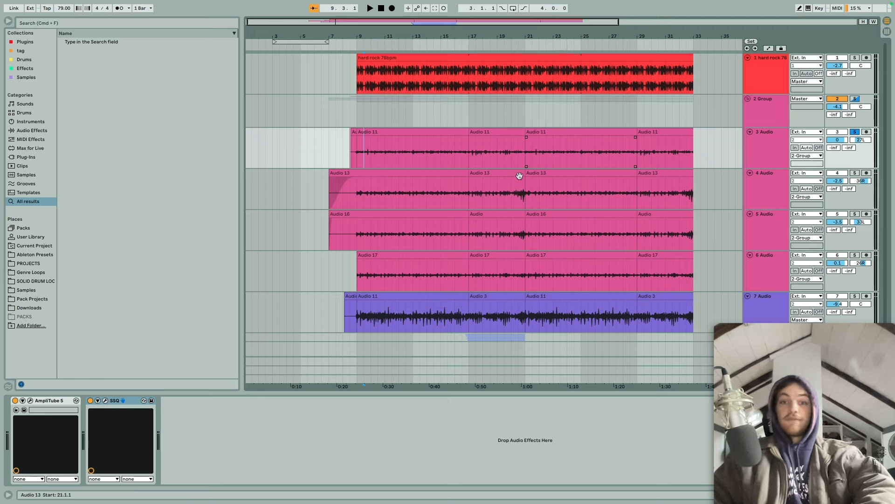
Step: Play the soloed 3 Audio guitar from the start of bar 9
left_click(356, 114)
key("space")
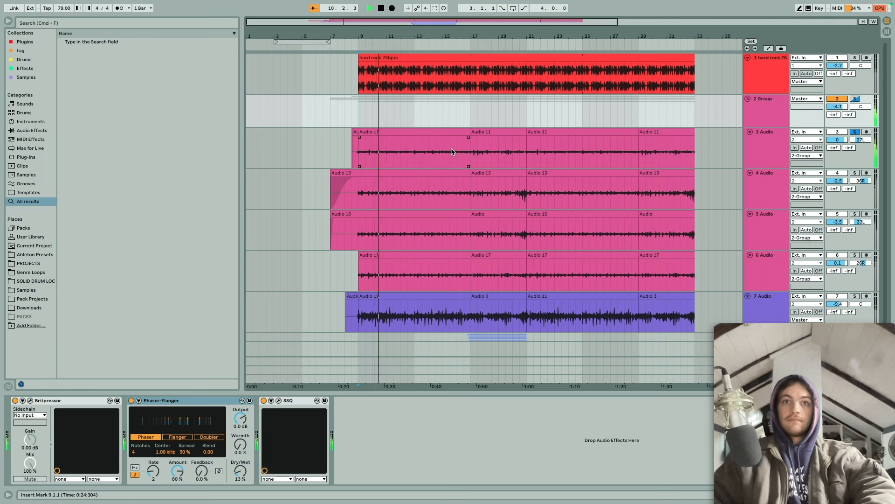
key("space")
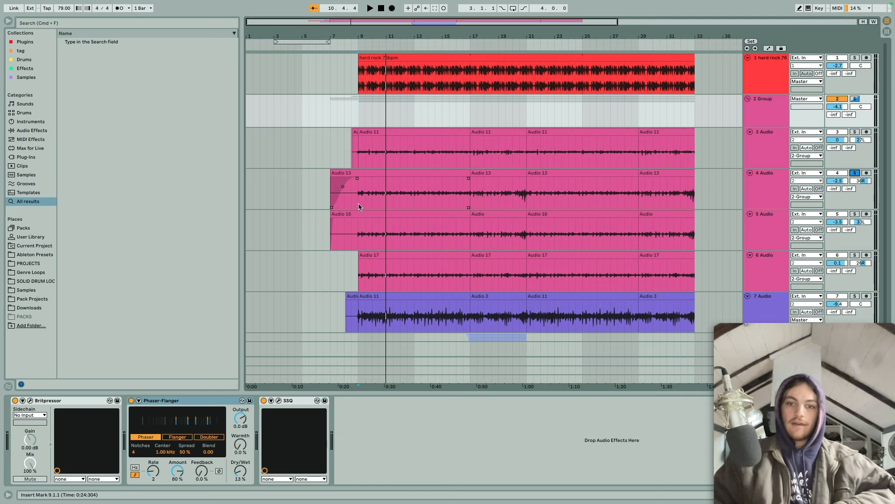
Step: Set the insert marker at bar 9 on 4 Audio and examine that track's AmpliTube 5 and SSQ settings
left_click(358, 205)
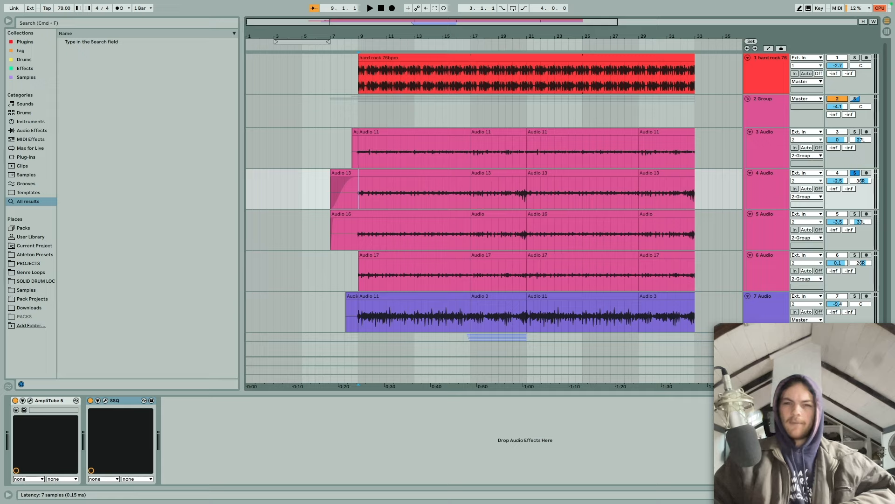
left_click(30, 401)
left_click_drag(296, 138, 360, 47)
left_click(172, 46)
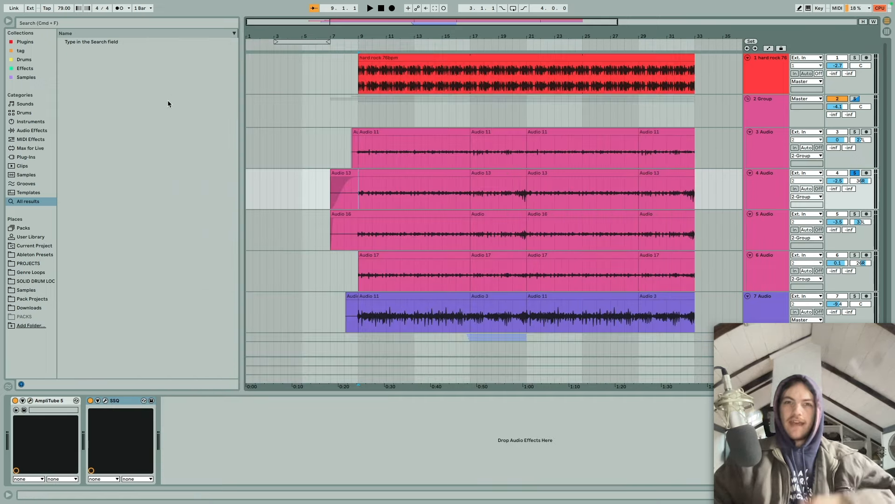
left_click(105, 400)
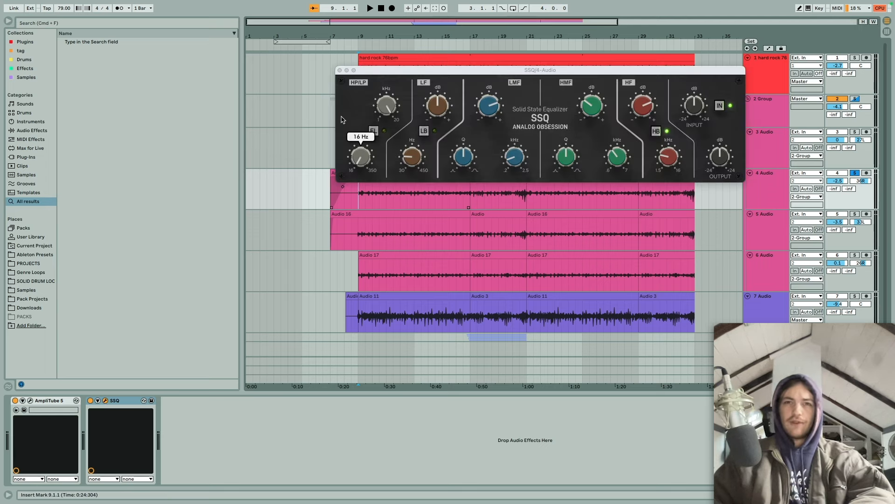
left_click(339, 70)
Step: Play 4 Audio alone from bar 9, and add 3 Audio to the solo to play both guitars together
key("space")
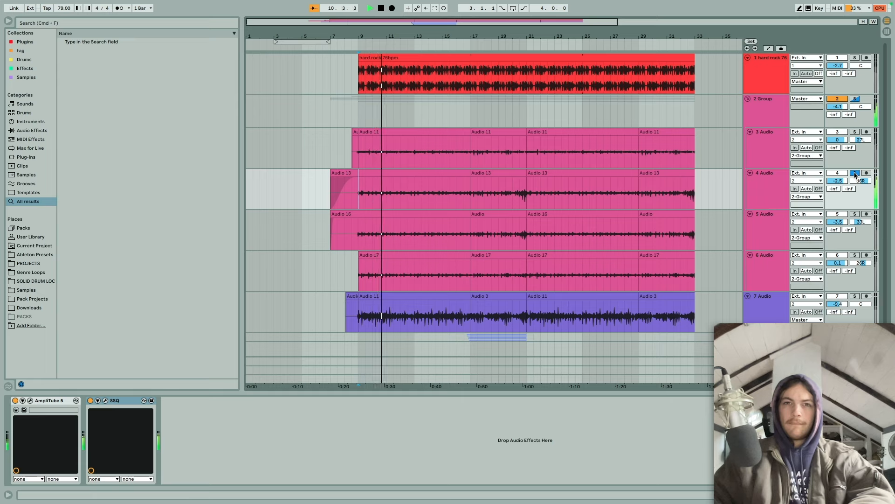
key("space")
left_click(855, 132, "super")
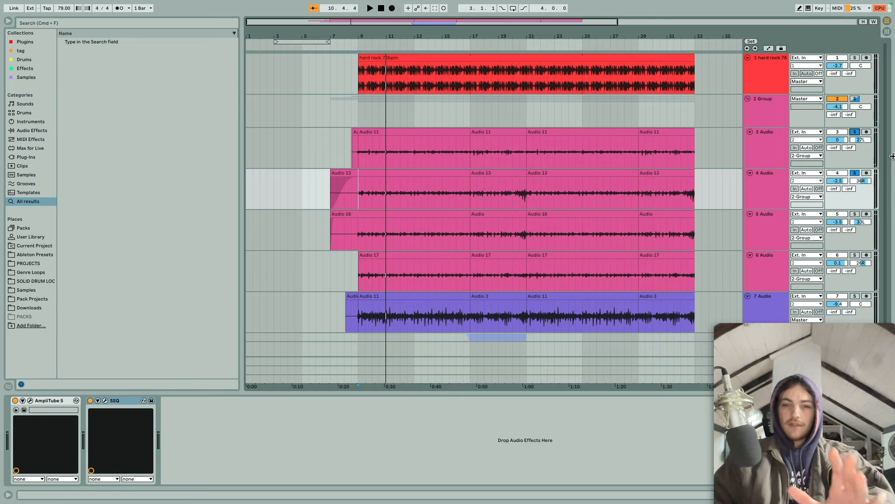
key("space")
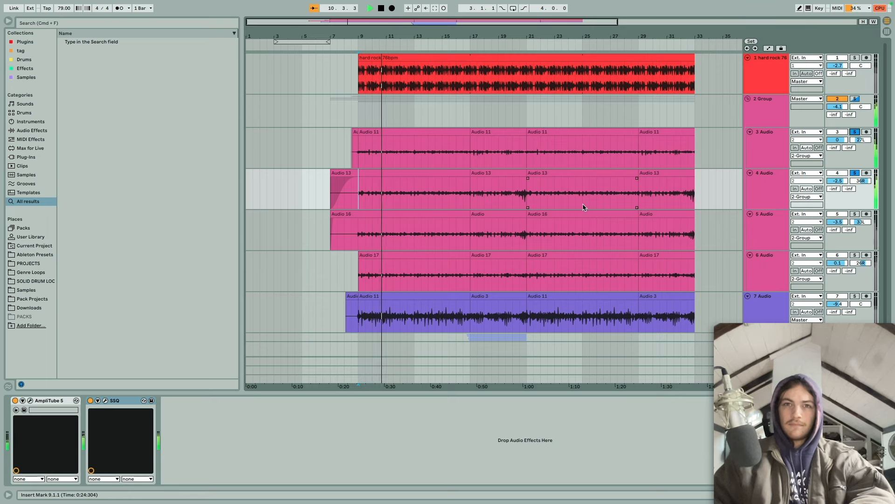
key("space")
Step: View the AmpliTube 5 settings on 5 Audio, and solo that track for playback from bar 9
key("Down")
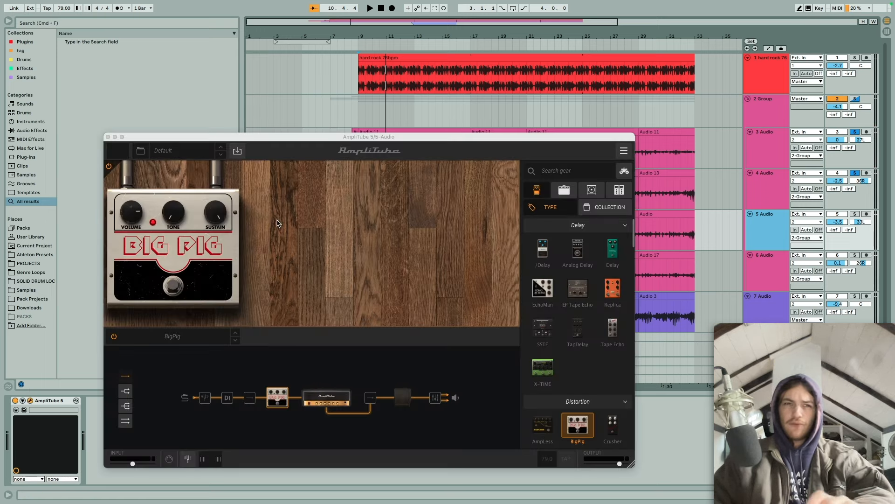
left_click_drag(223, 139, 256, 87)
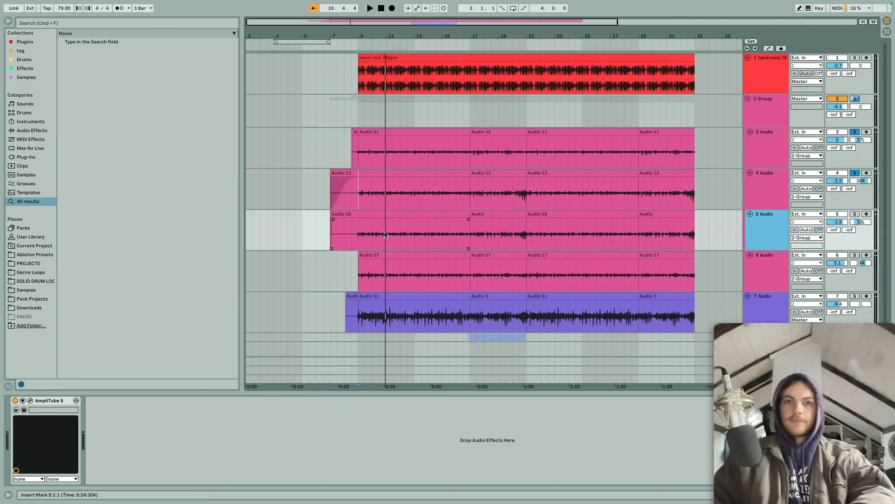
left_click(358, 234)
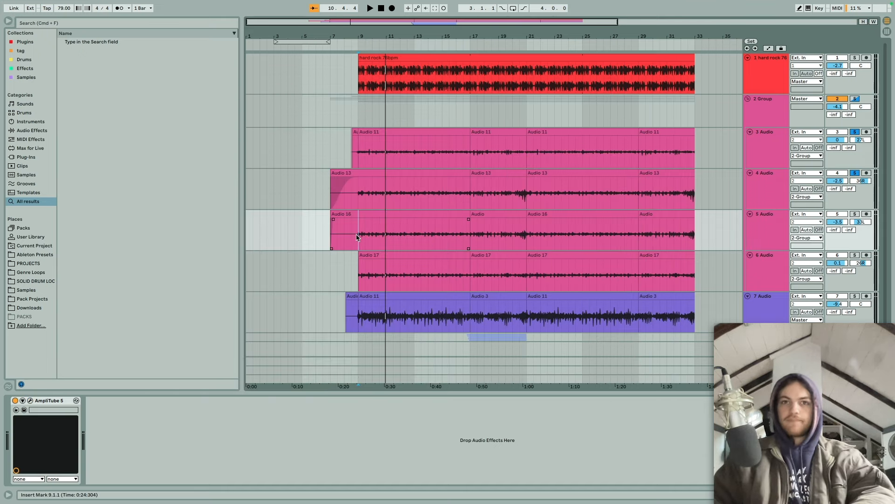
left_click(855, 214)
key("space")
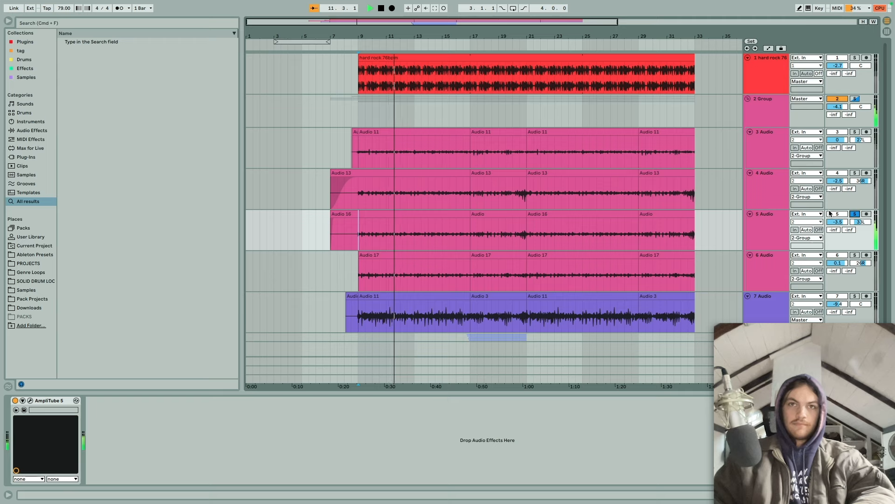
Step: Add 4 Audio and 3 Audio to the soloed 5 Audio and play all three guitars from bar 9
left_click(855, 173)
left_click(855, 132)
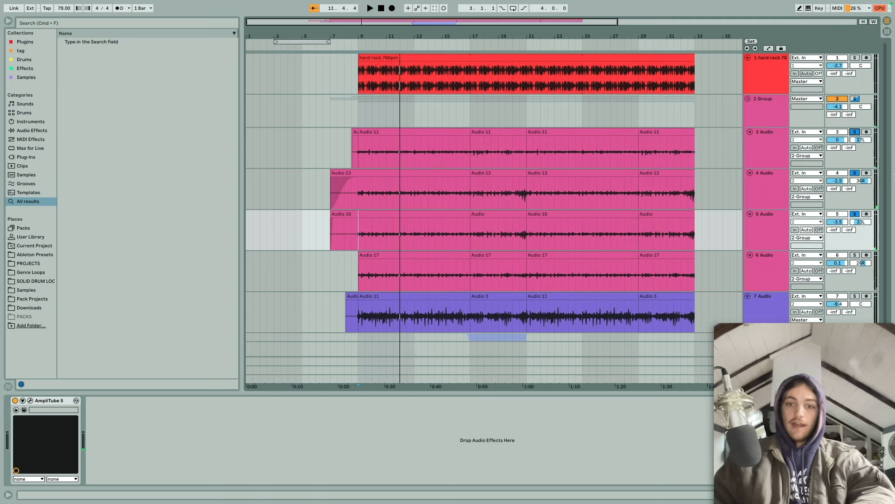
key("space")
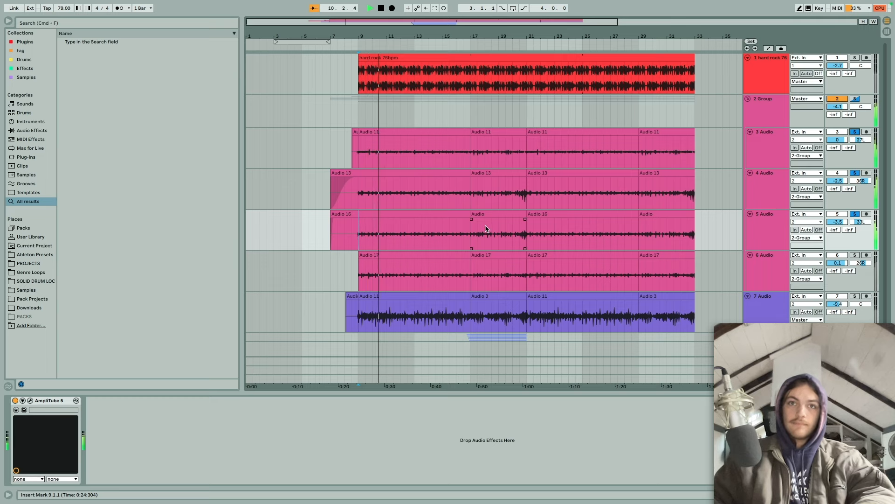
key("space")
Step: Select the 6 Audio track and examine the Distortion pedal and signal chain in its AmpliTube 5 plug-in
left_click(303, 271)
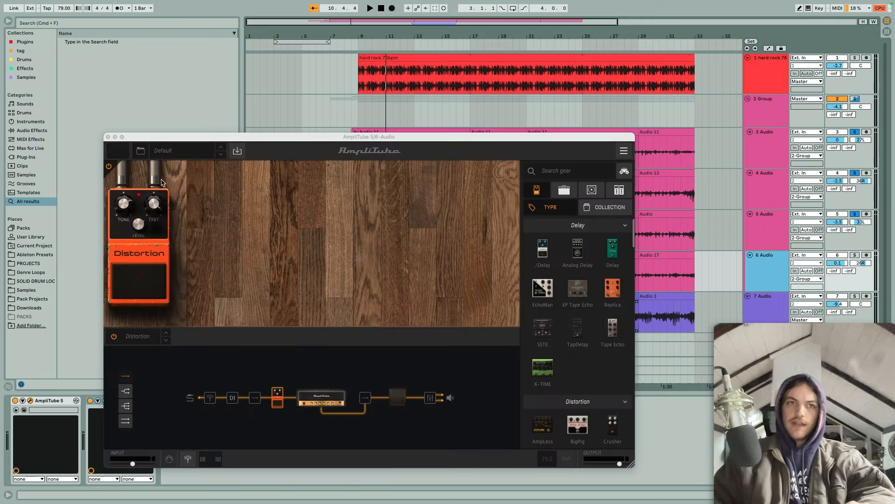
left_click_drag(212, 137, 332, 66)
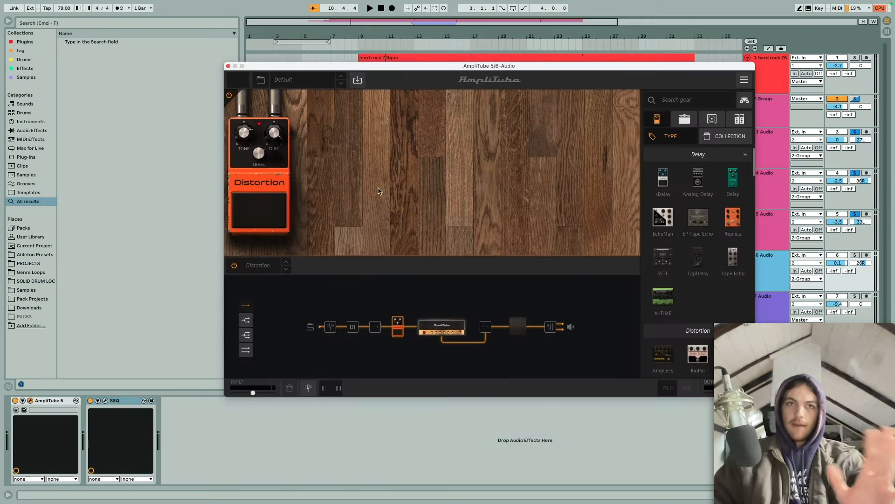
left_click(228, 66)
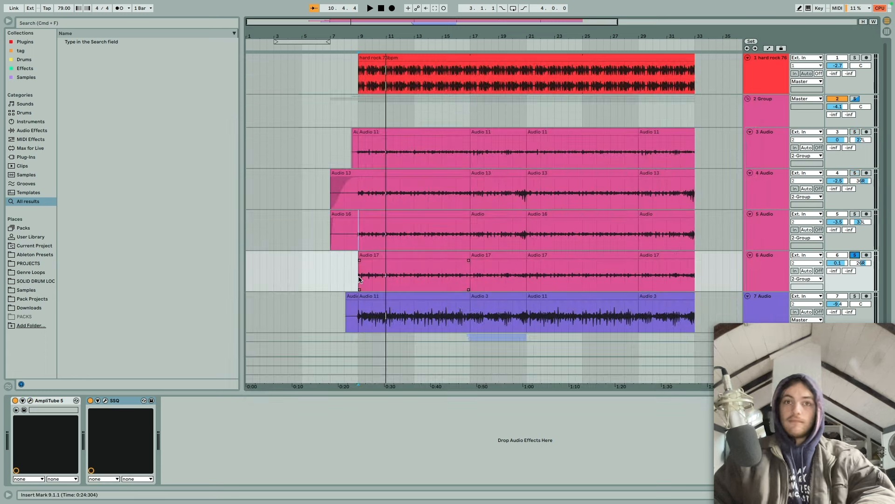
Step: Play the soloed 6 Audio guitar from bar 9, and switch the solo back to the whole guitar group
left_click(360, 278)
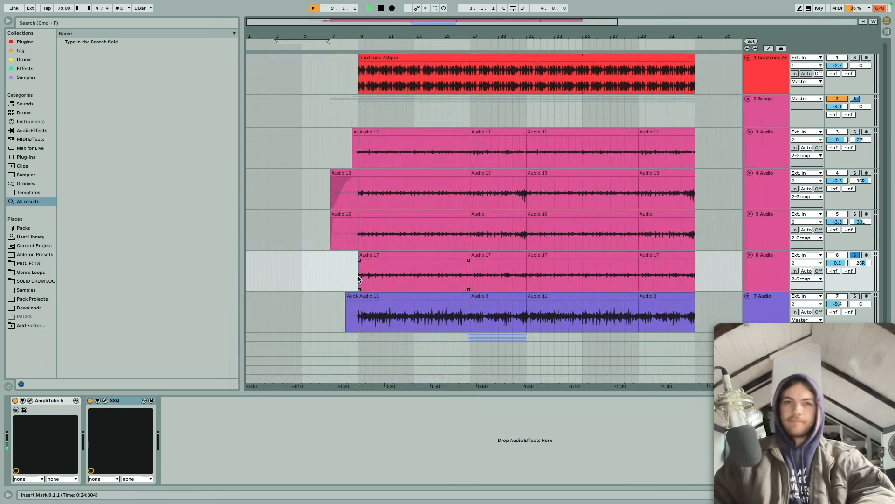
key("space")
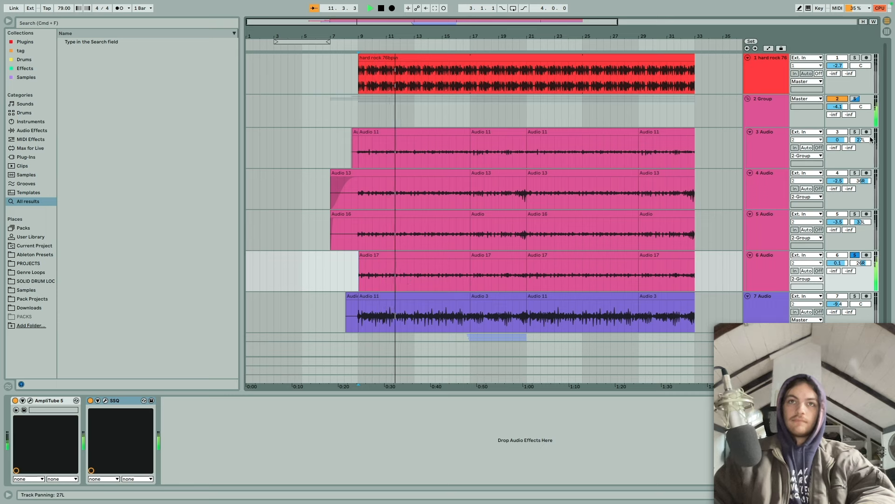
left_click(855, 99)
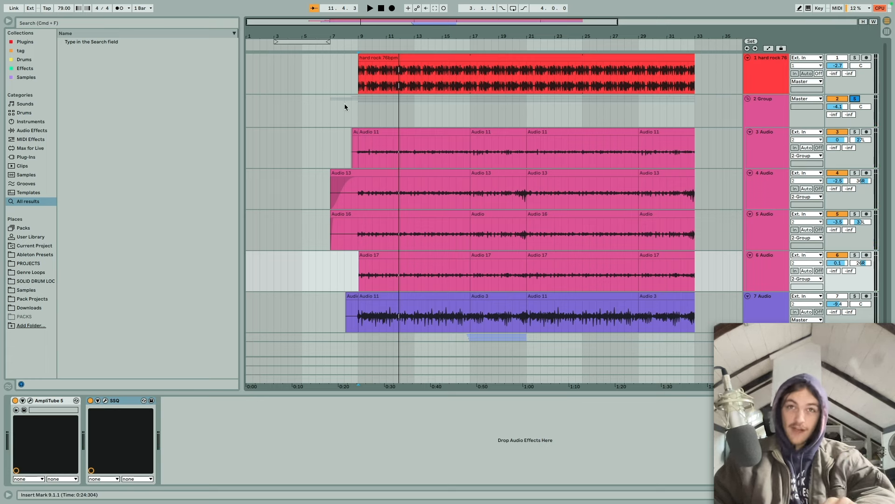
Step: Play the soloed guitar group from bar 7
left_click(326, 111)
key("space")
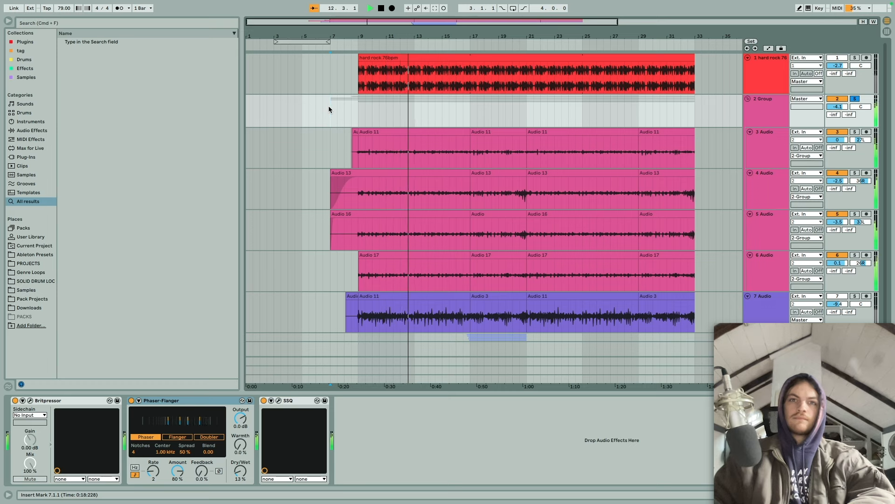
key("space")
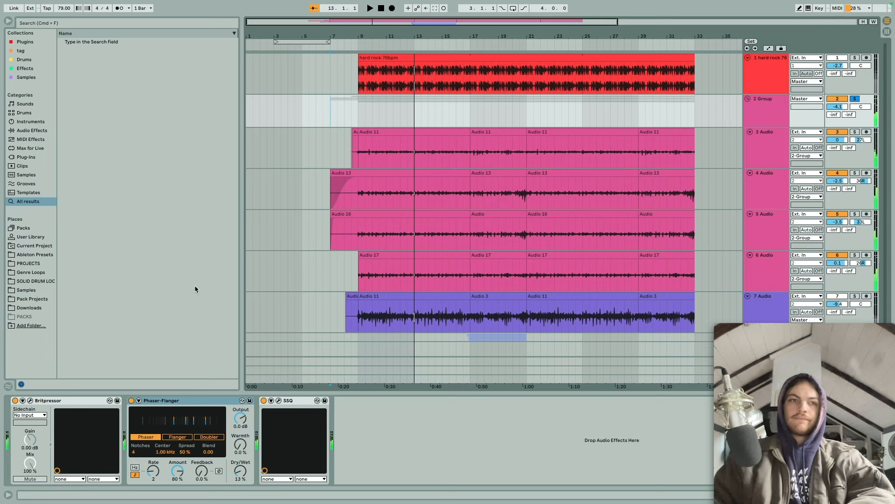
Step: Examine the guitar group's Britpressor, Phaser-Flanger and SSQ effects, and turn off the group's solo
left_click(30, 401)
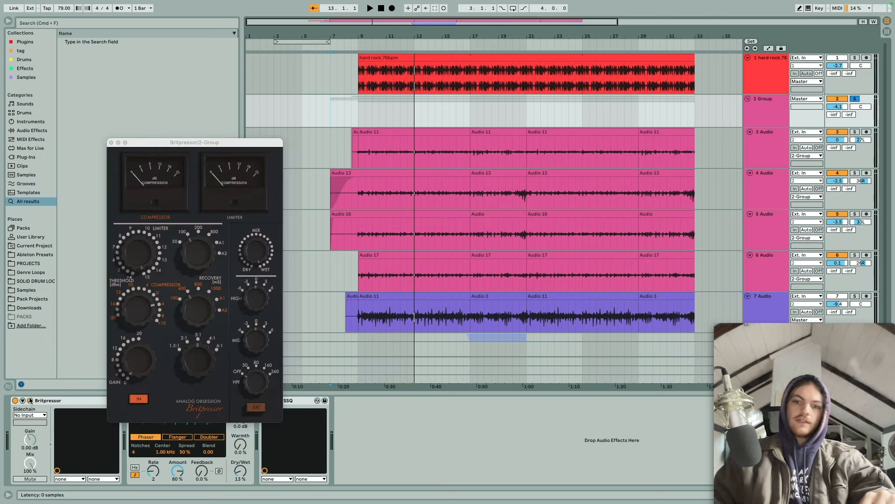
left_click_drag(162, 143, 368, 90)
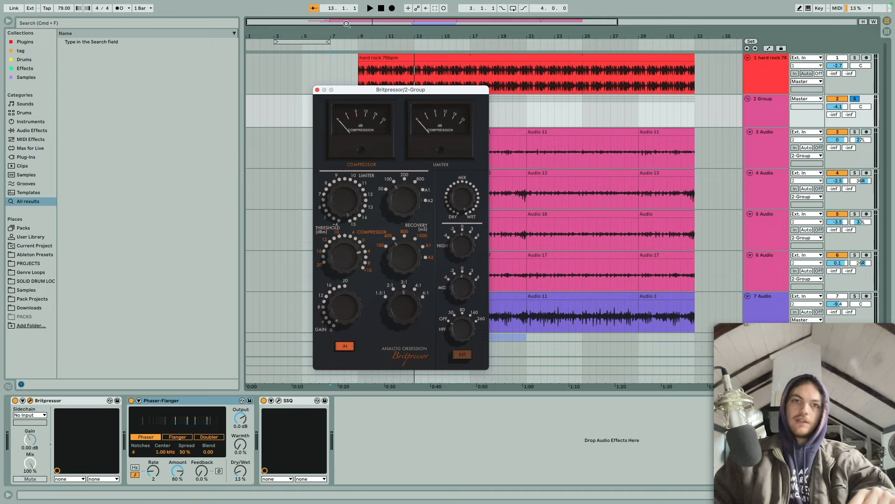
left_click(318, 89)
left_click(171, 405)
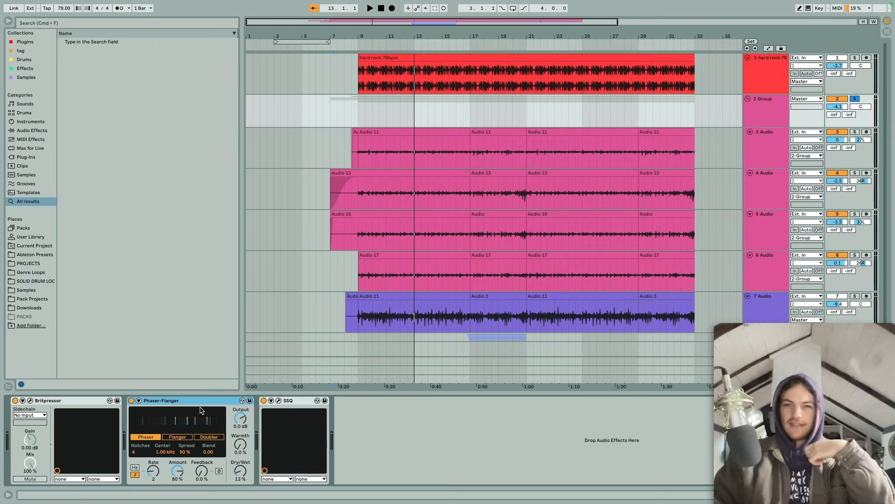
left_click(288, 401)
left_click(280, 401)
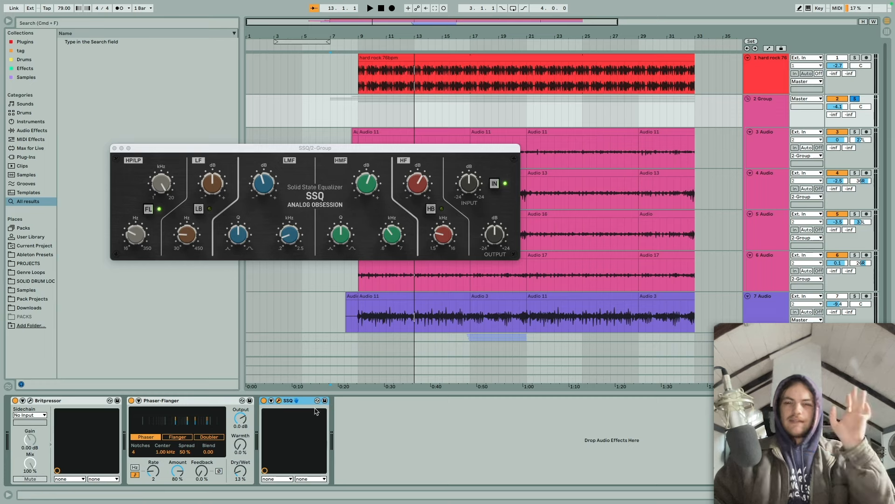
left_click(114, 148)
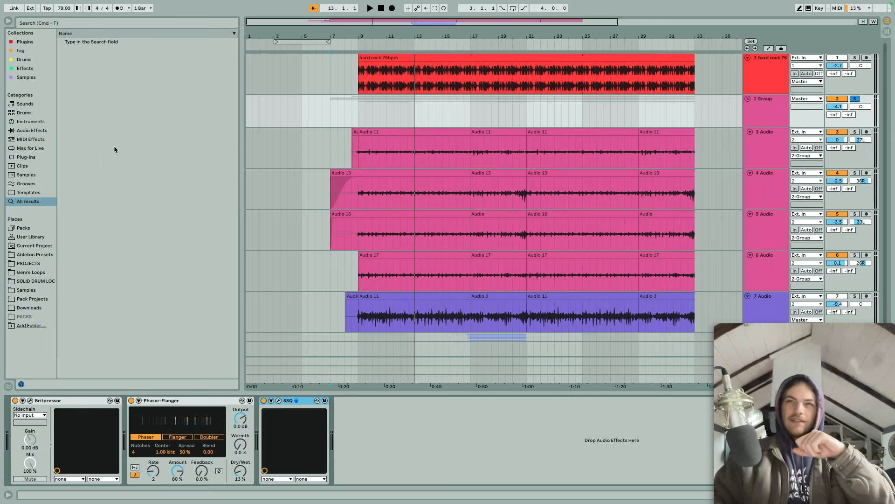
left_click(856, 100)
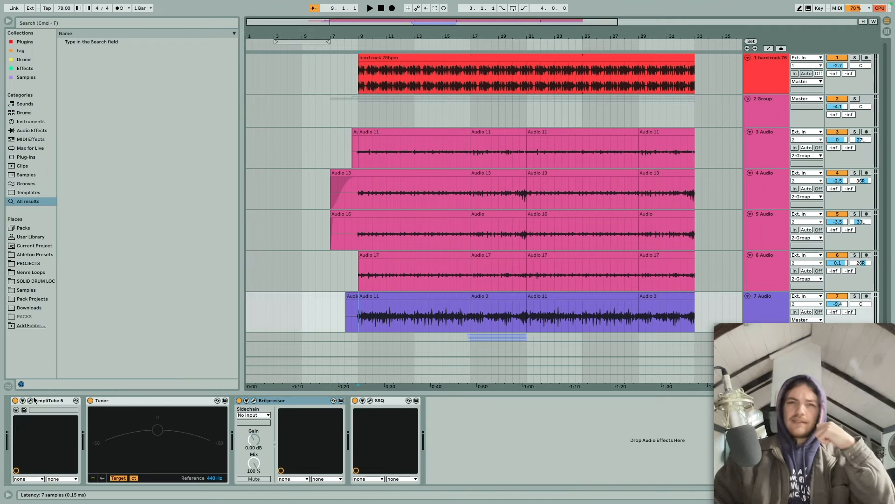
Step: On the 7 Audio track, examine AmpliTube 5's AmpLess pedal and MB 150 S amp, plus the Britpressor and SSQ effects
left_click(33, 397)
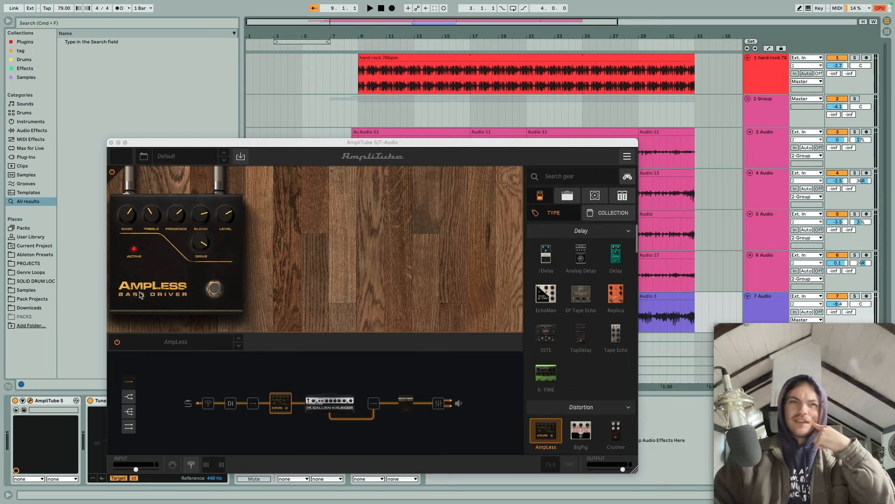
left_click(333, 410)
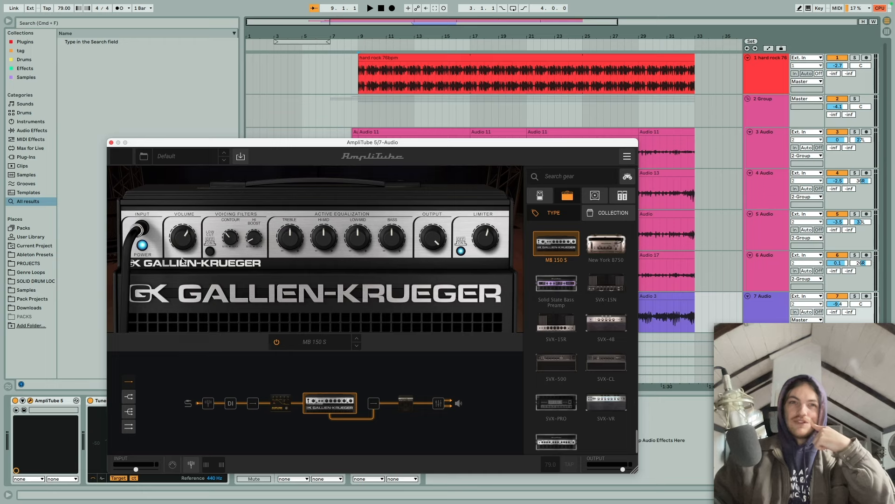
left_click(111, 143)
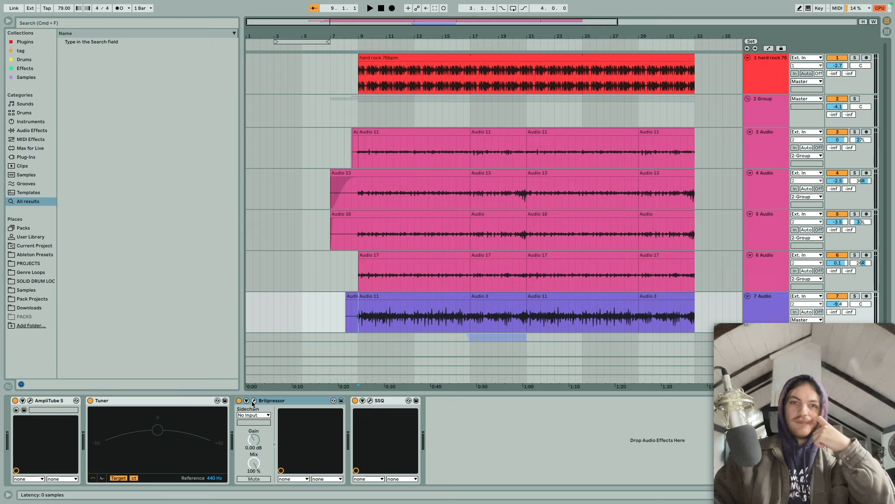
left_click(253, 401)
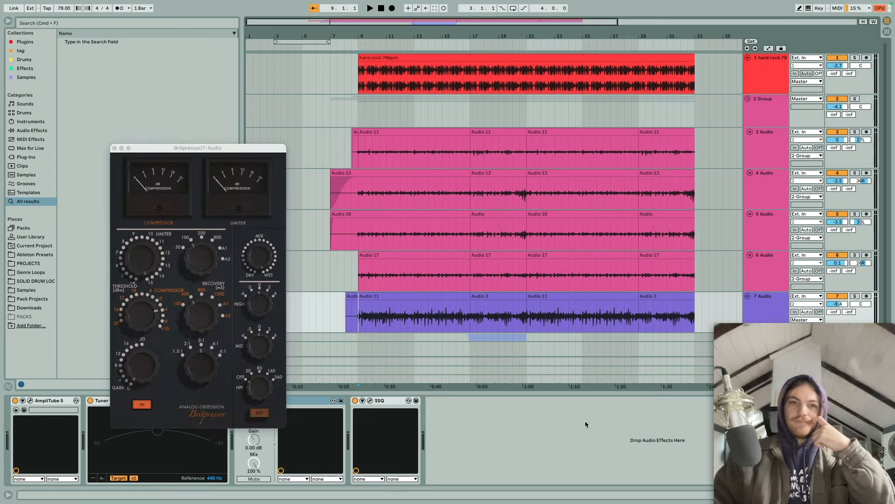
left_click(371, 401)
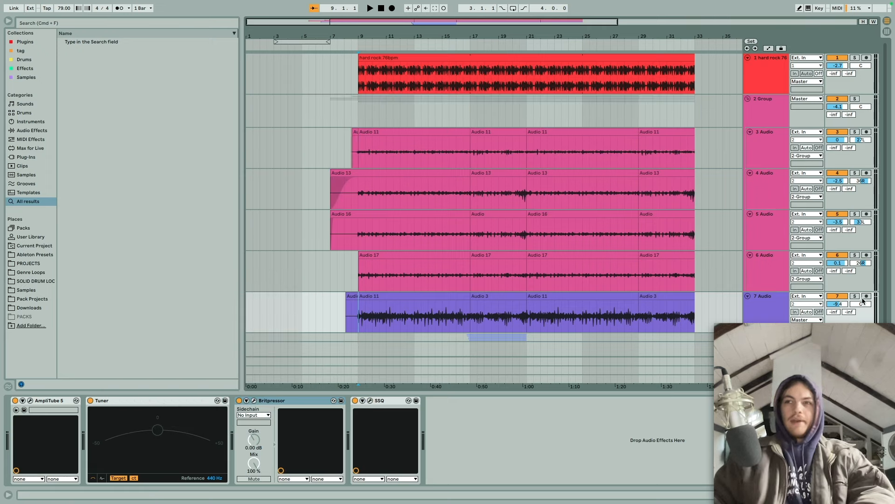
Step: Solo the 7 Audio track and play it from bar 9
left_click(855, 297)
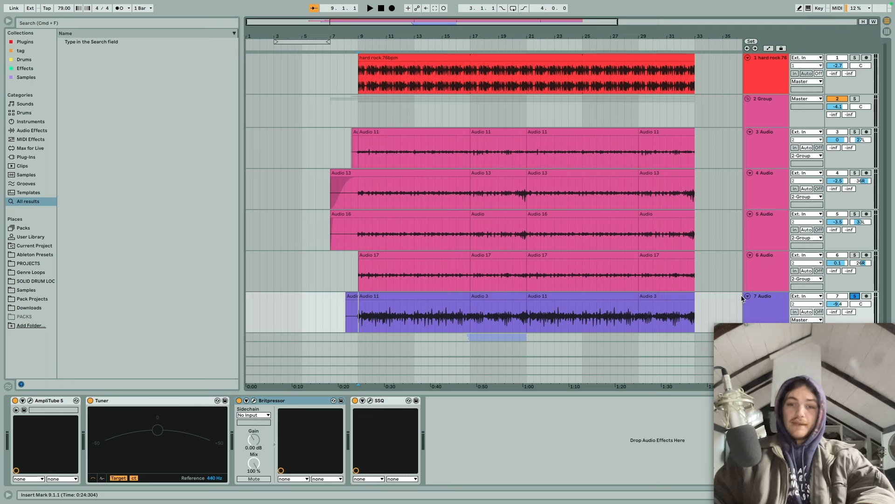
key("space")
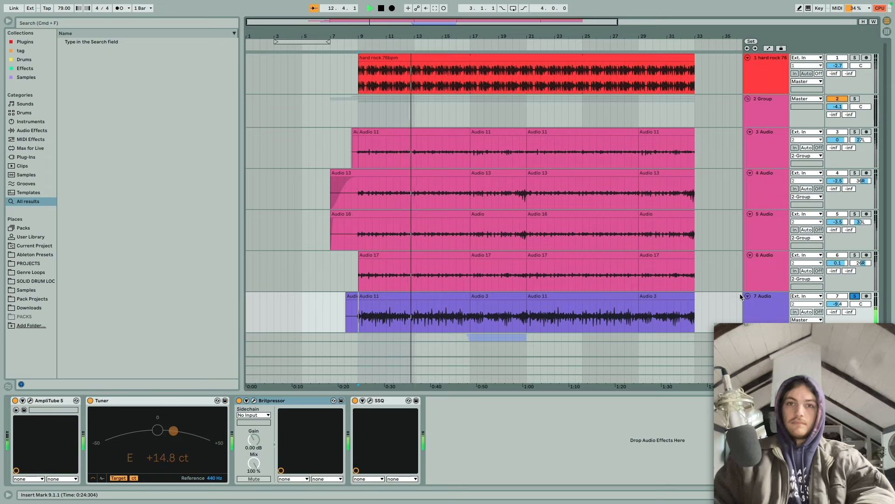
key("space")
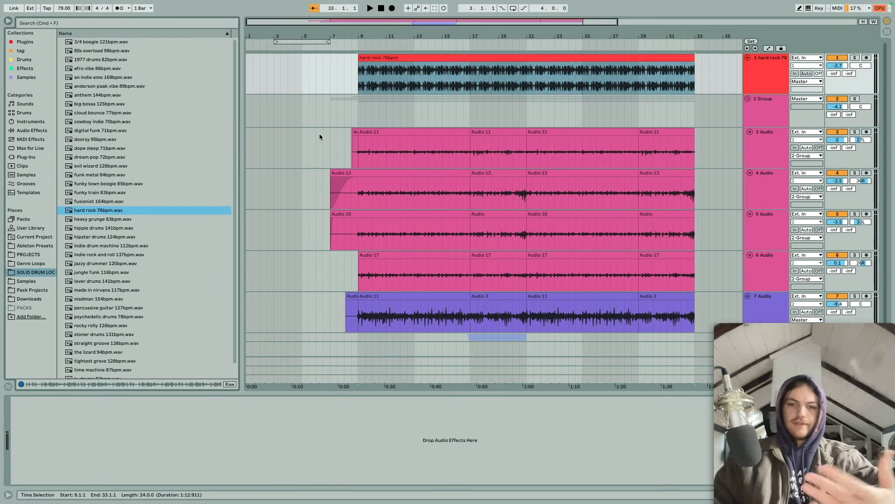